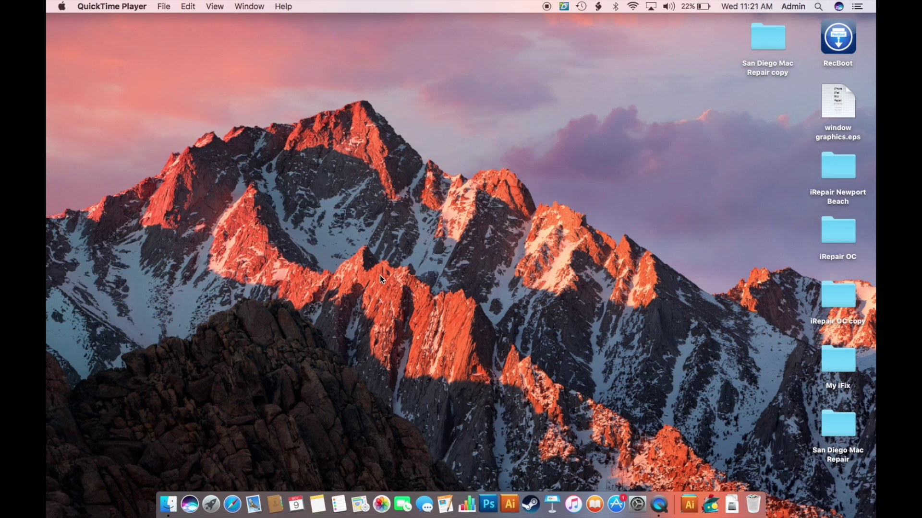
Launch Activity Monitor from Spotlight by searching 'activity monitor'.
{"action": "key", "text": "super+space"}
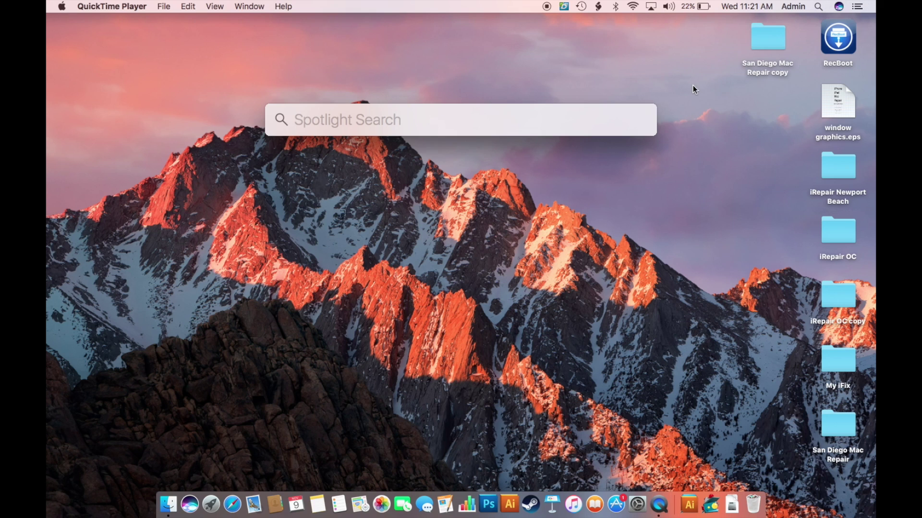
{"action": "type", "text": "actii"}
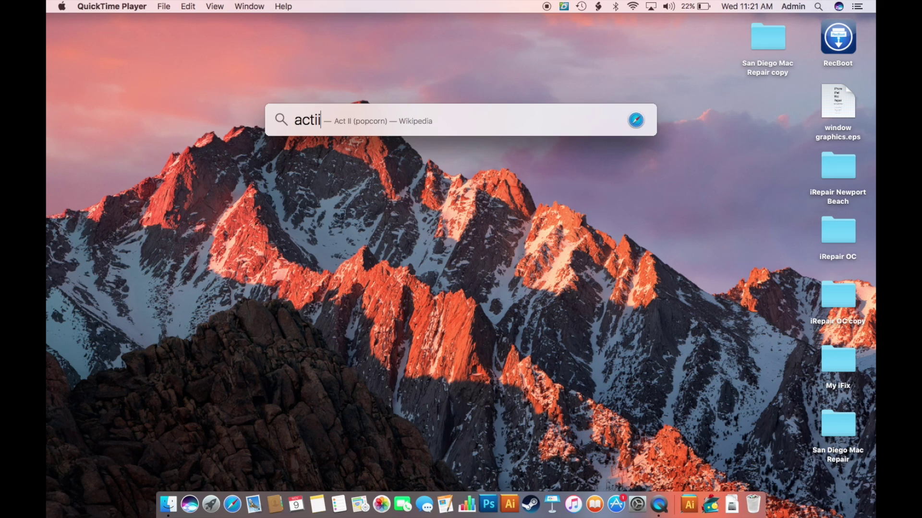
{"action": "key", "text": "BackSpace"}
{"action": "type", "text": "vity monitor"}
{"action": "key", "text": "Return"}
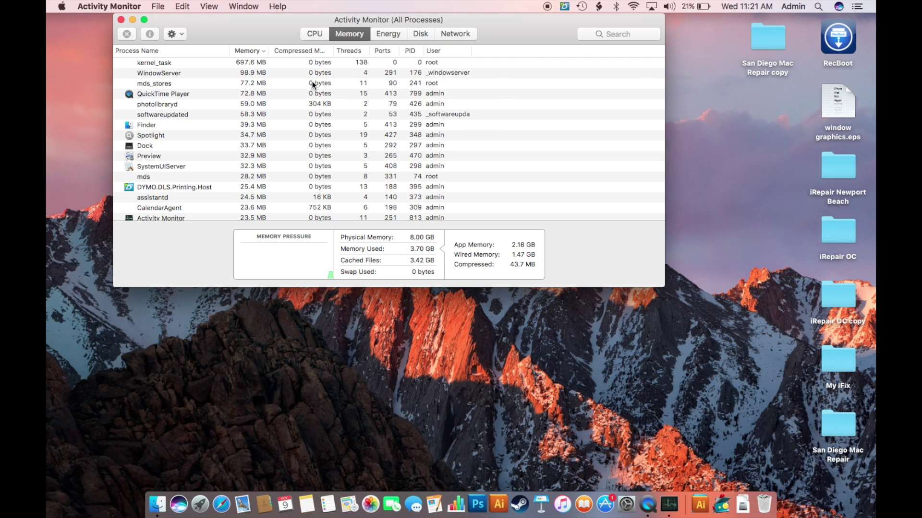
Switch Activity Monitor to the CPU tab to see per-process CPU usage.
{"action": "left_click", "coordinate": [326, 30]}
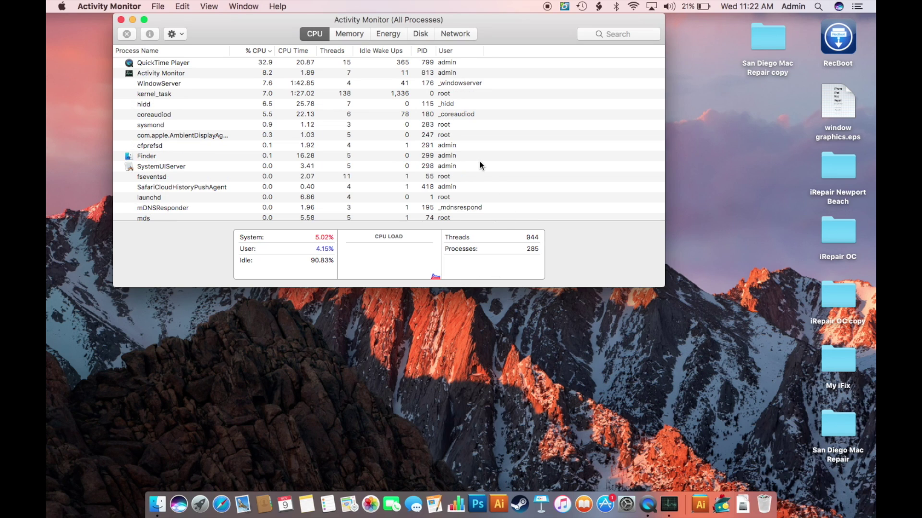
Return to the Memory tab and read the stats: 3.70 GB of 8.00 GB used, 0 bytes swap.
{"action": "left_click", "coordinate": [351, 39]}
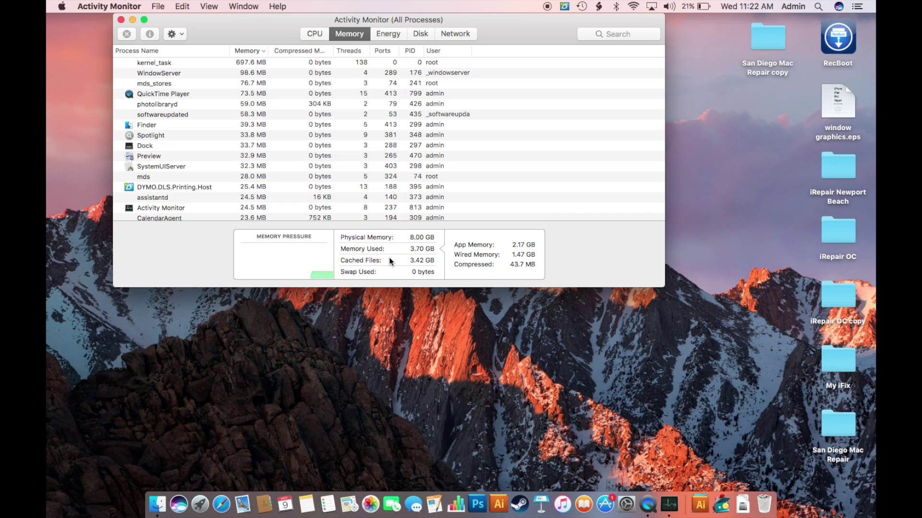
{"action": "mouse_move", "coordinate": [415, 240]}
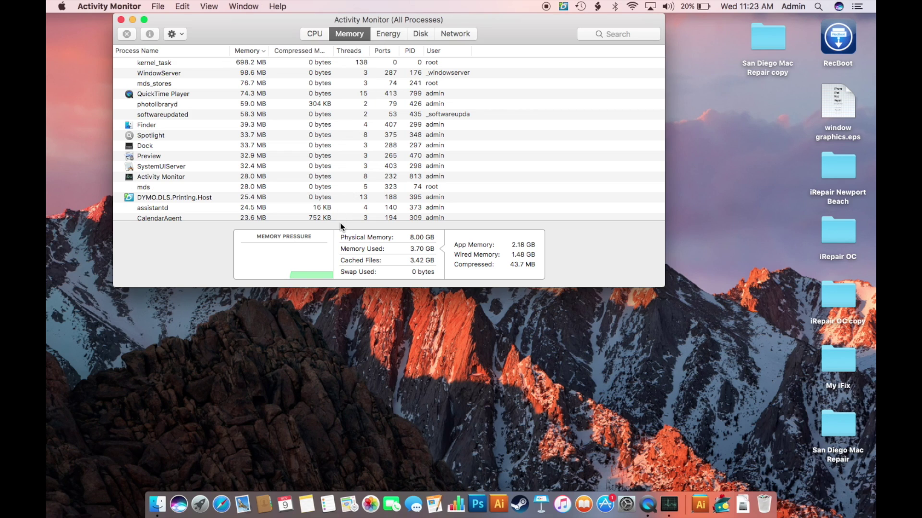
Quit Activity Monitor and open the user's Library folder from Finder's Go menu.
{"action": "key", "text": "super+q"}
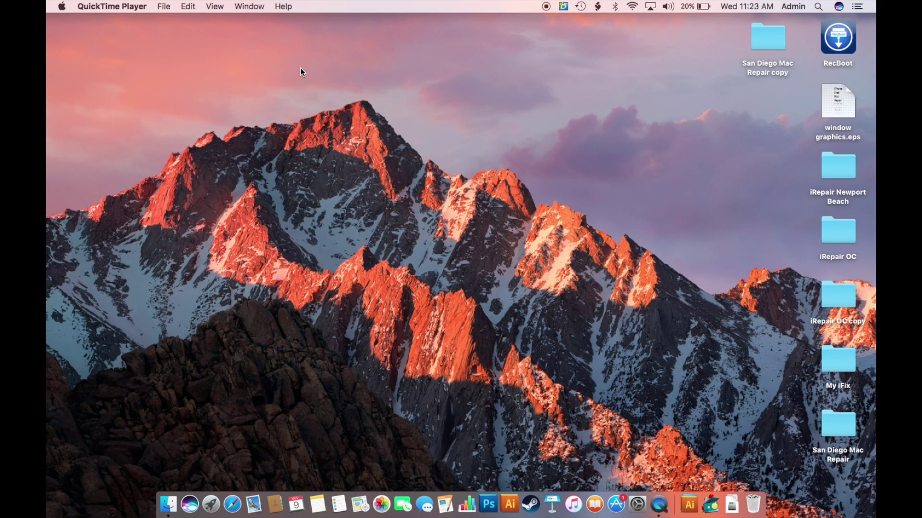
{"action": "left_click", "coordinate": [301, 69]}
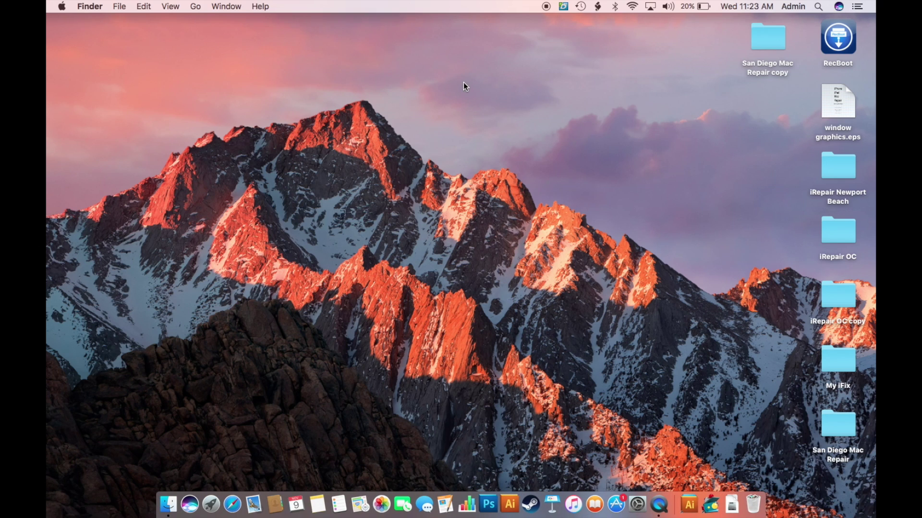
{"action": "left_click", "coordinate": [170, 6]}
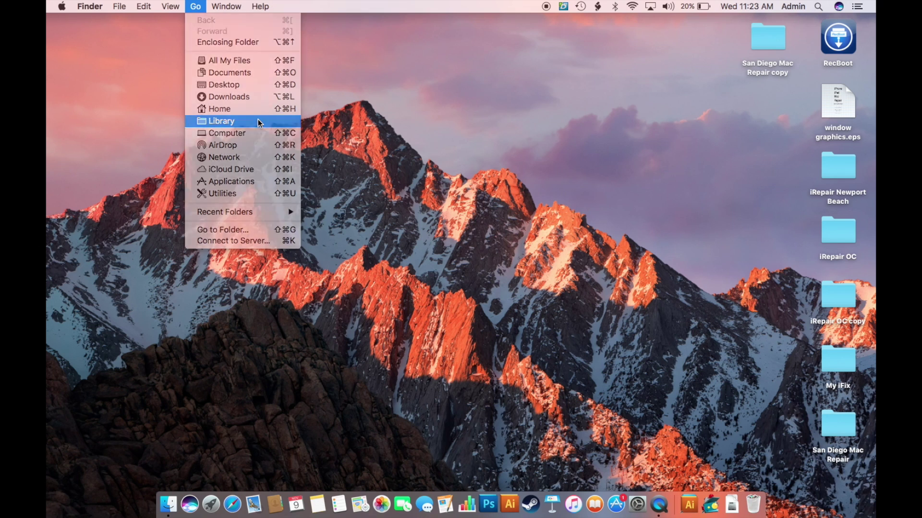
{"action": "left_click", "coordinate": [257, 121]}
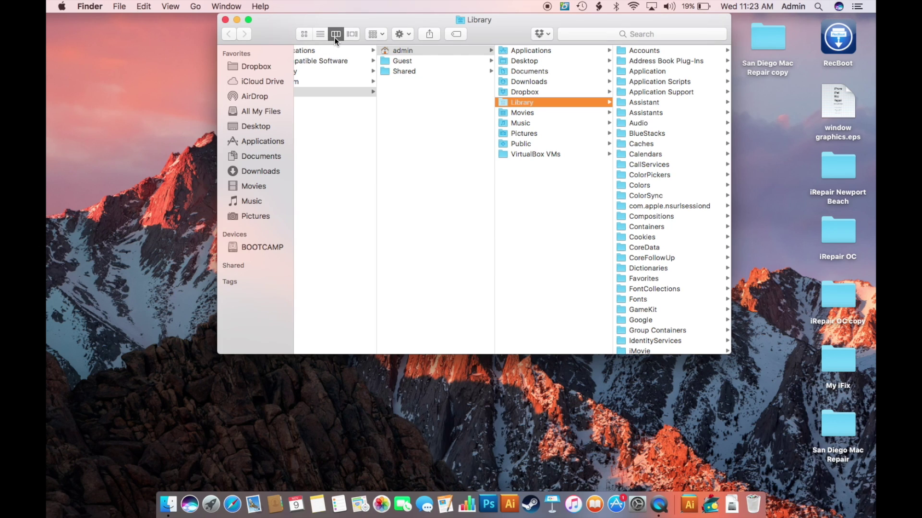
Open the LaunchAgents folder in the user's Library, which turns out to be empty.
{"action": "scroll", "coordinate": [624, 192], "scroll_direction": "down", "scroll_amount": 8}
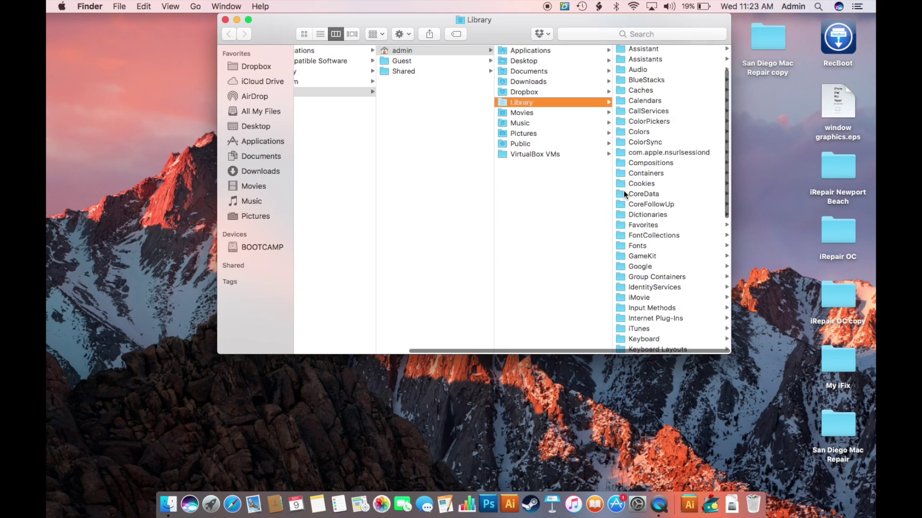
{"action": "scroll", "coordinate": [634, 182], "scroll_direction": "up", "scroll_amount": 1}
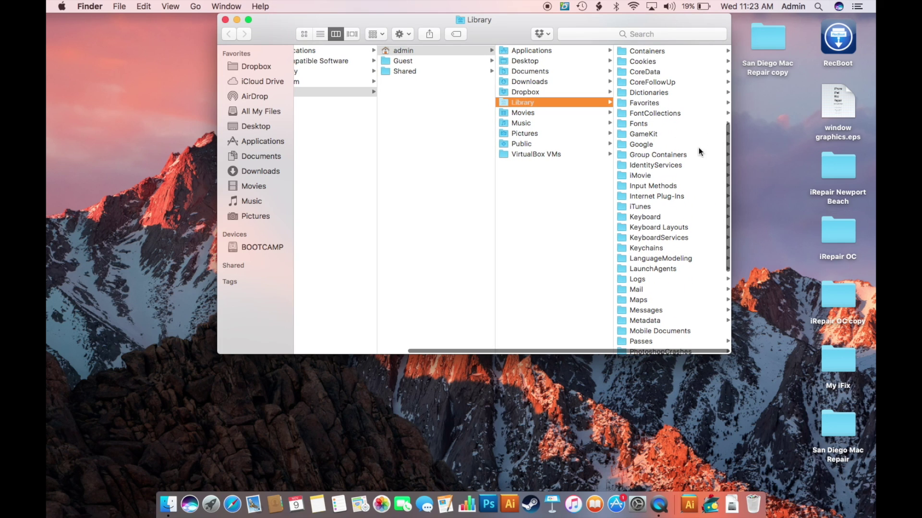
{"action": "scroll", "coordinate": [691, 97], "scroll_direction": "up", "scroll_amount": 6}
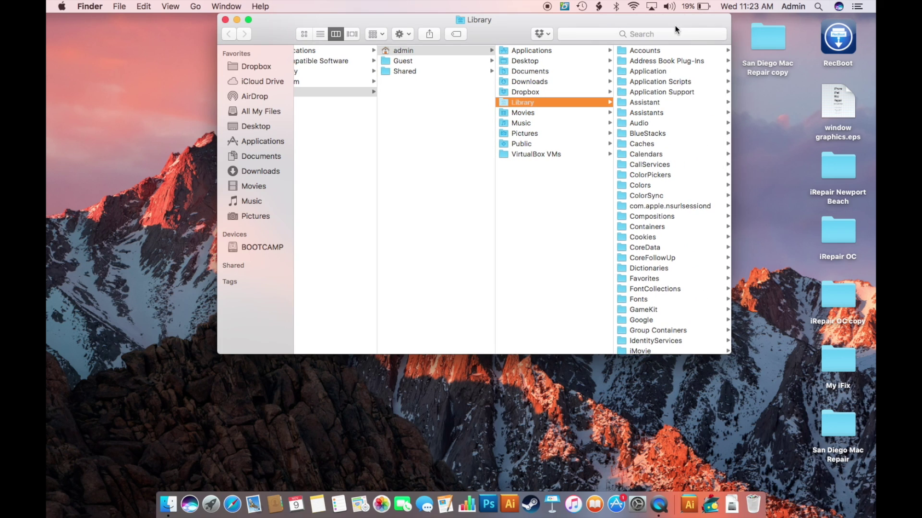
{"action": "scroll", "coordinate": [663, 69], "scroll_direction": "down", "scroll_amount": 10}
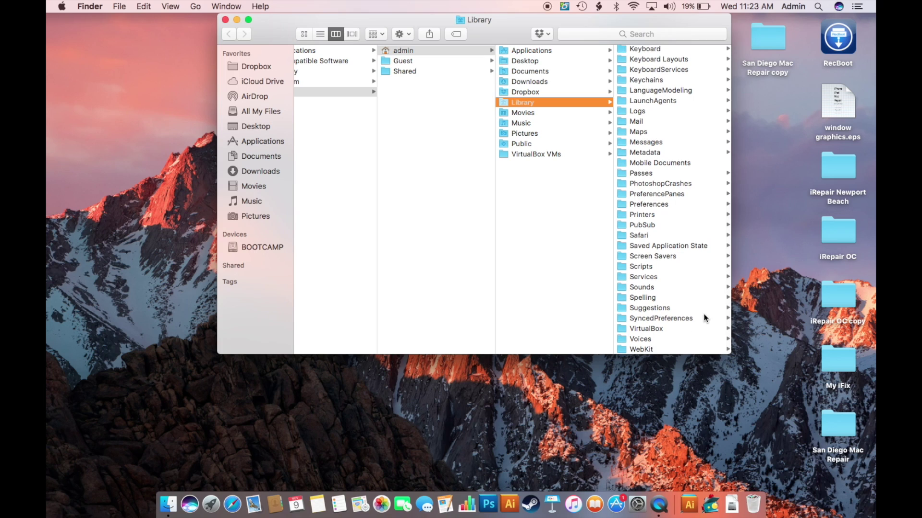
{"action": "left_click", "coordinate": [674, 101]}
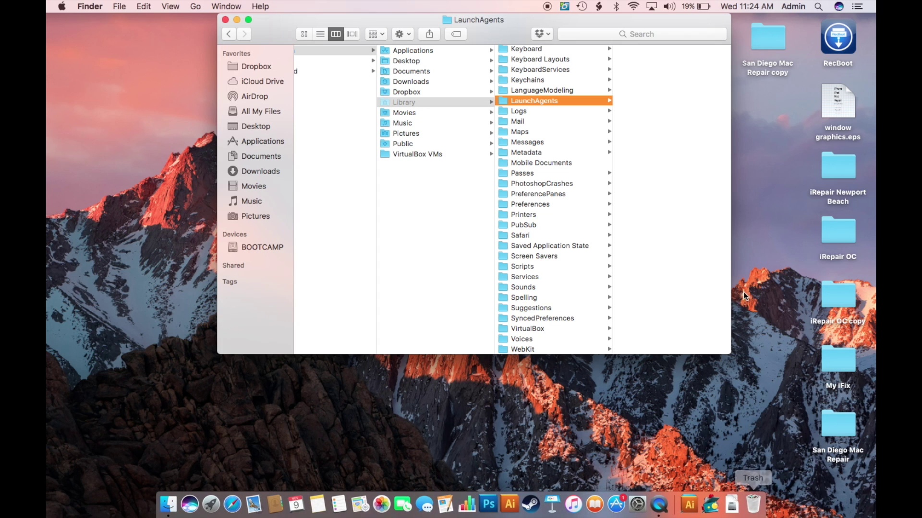
{"action": "scroll", "coordinate": [690, 312], "scroll_direction": "left", "scroll_amount": 5}
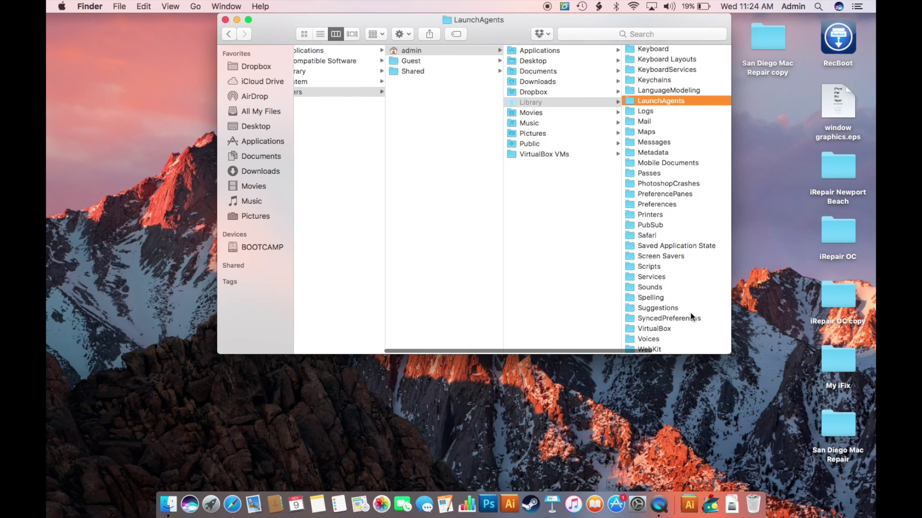
Inspect the LaunchAgents and LaunchDaemons folders in Macintosh HD's system Library.
{"action": "scroll", "coordinate": [473, 134], "scroll_direction": "left", "scroll_amount": 3}
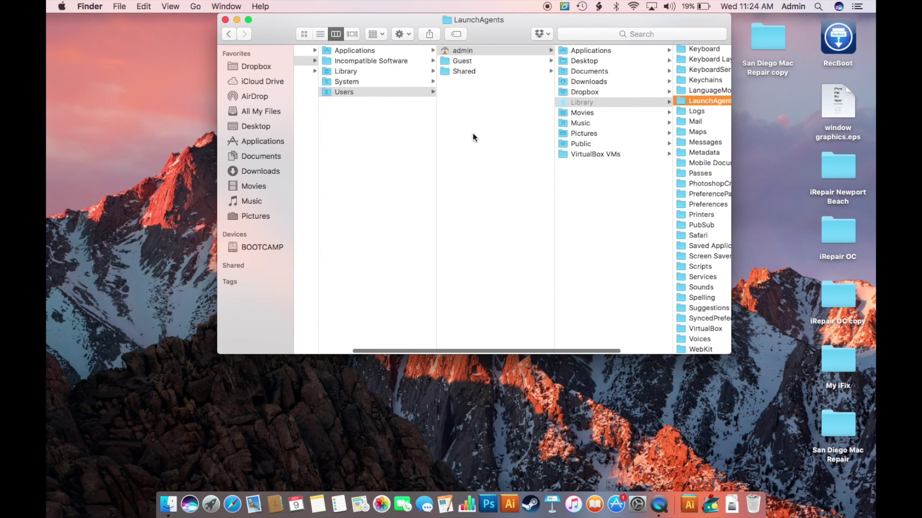
{"action": "scroll", "coordinate": [470, 89], "scroll_direction": "left", "scroll_amount": 5}
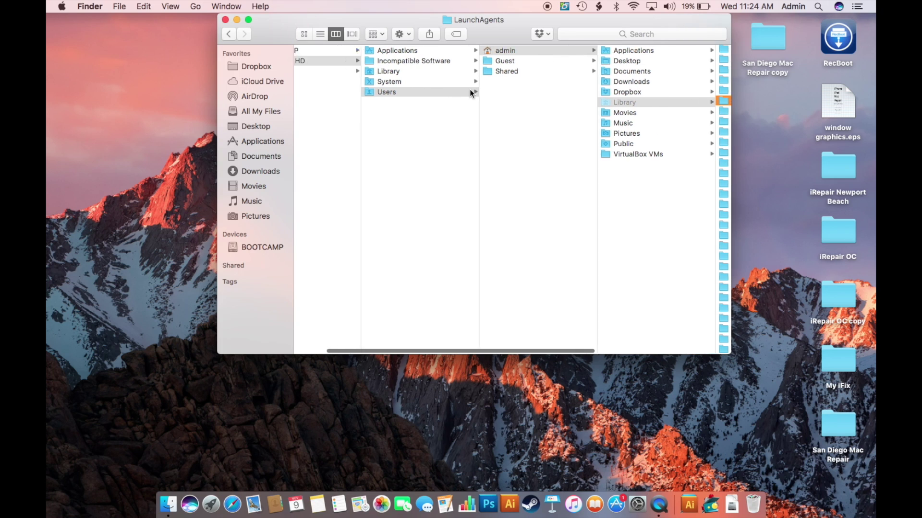
{"action": "left_click", "coordinate": [329, 60]}
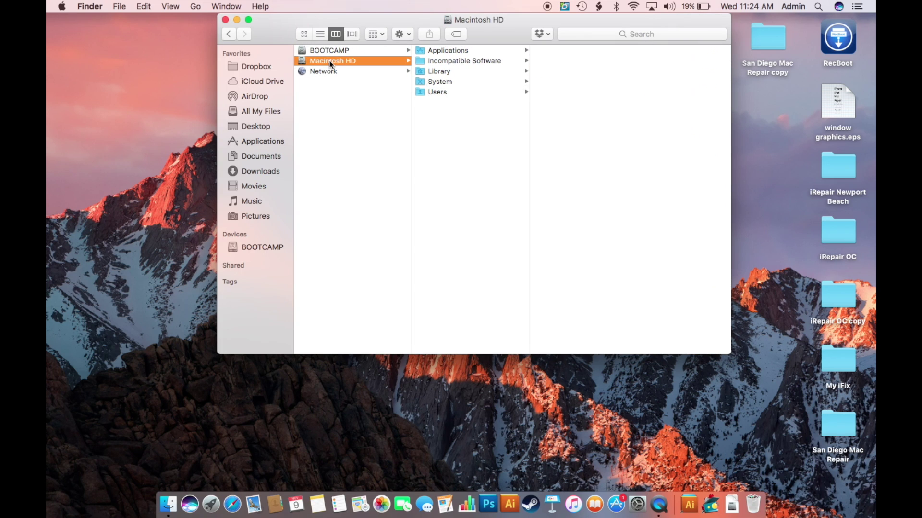
{"action": "left_click", "coordinate": [431, 71]}
{"action": "scroll", "coordinate": [535, 166], "scroll_direction": "down", "scroll_amount": 5}
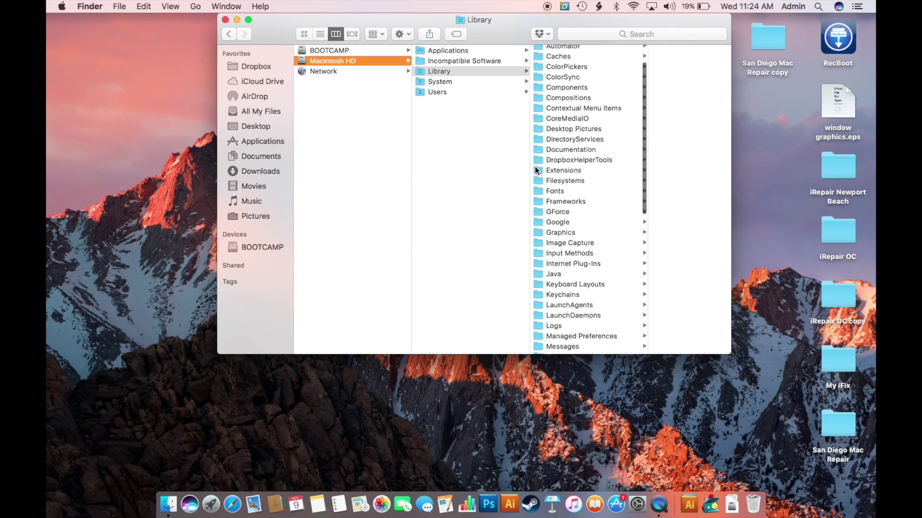
{"action": "left_click", "coordinate": [572, 223]}
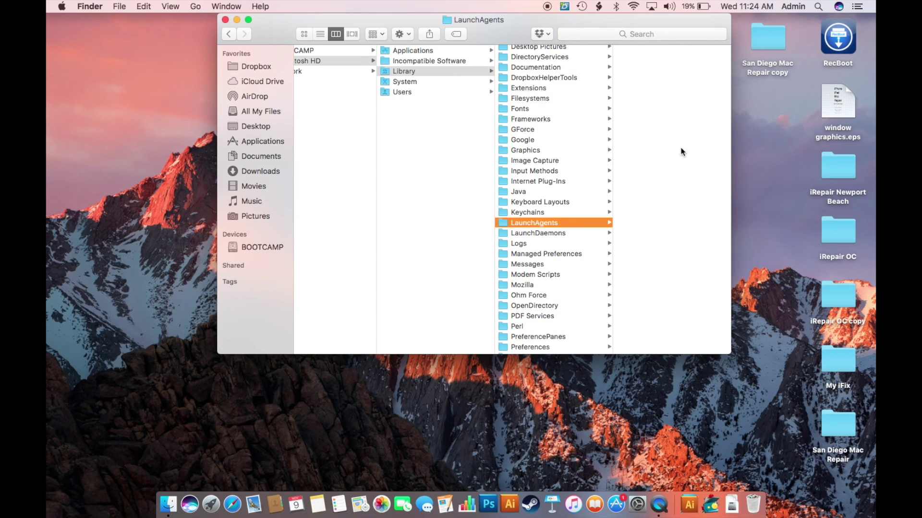
{"action": "left_click", "coordinate": [581, 232]}
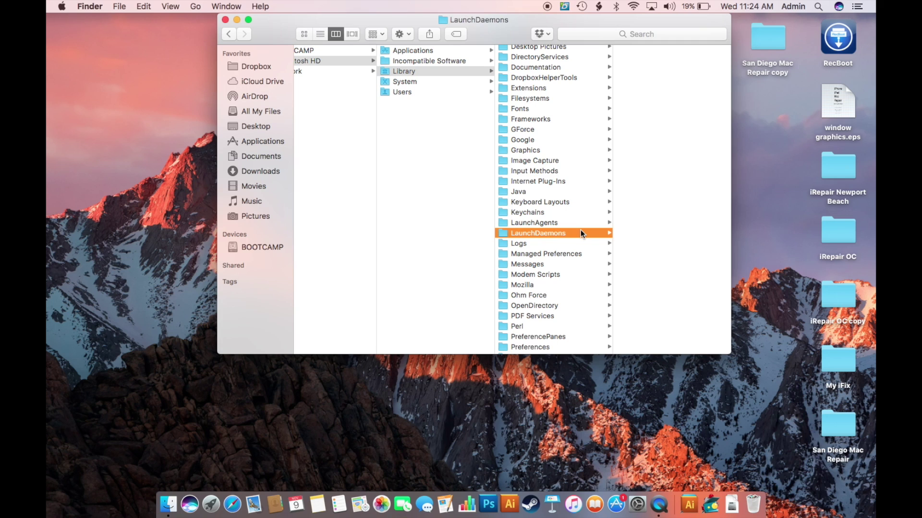
Empty the Trash of the old plist files and close the Finder window.
{"action": "left_click", "coordinate": [756, 512]}
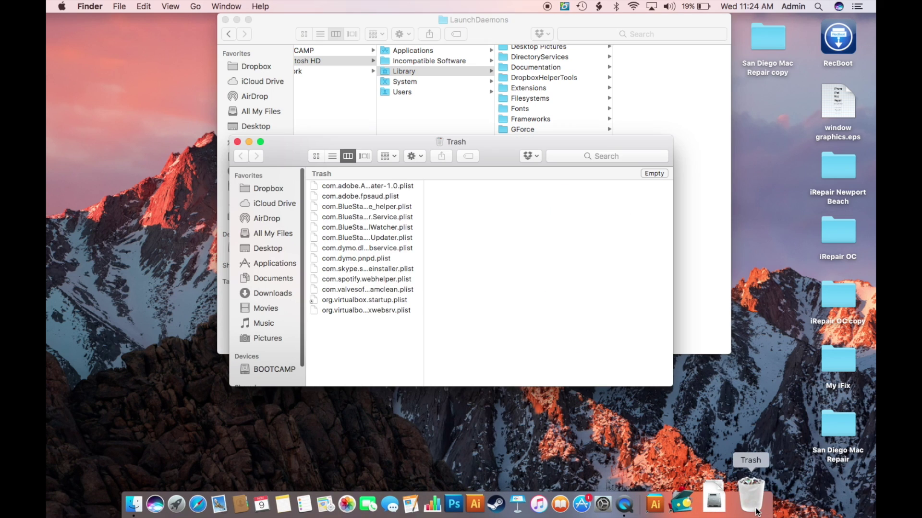
{"action": "left_click", "coordinate": [653, 173]}
{"action": "key", "text": "Return"}
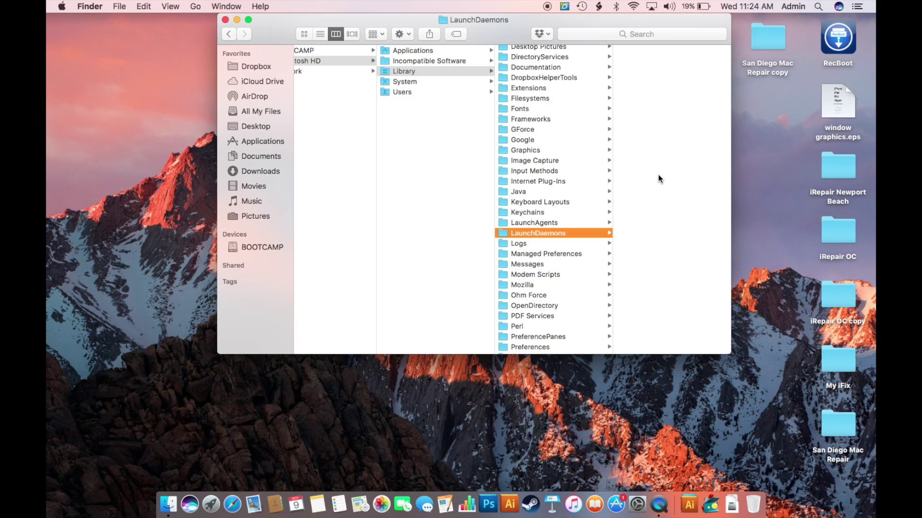
{"action": "scroll", "coordinate": [567, 189], "scroll_direction": "down", "scroll_amount": 5}
{"action": "scroll", "coordinate": [567, 189], "scroll_direction": "up", "scroll_amount": 10}
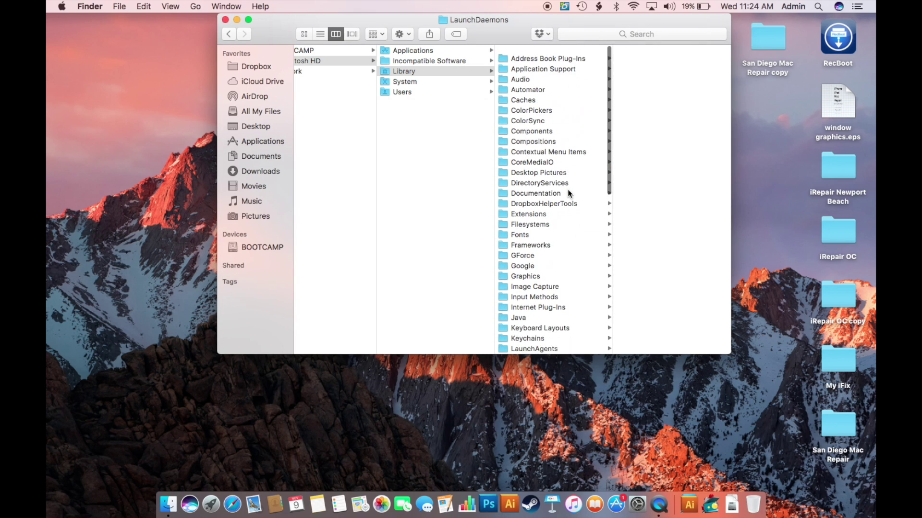
{"action": "left_click", "coordinate": [224, 20]}
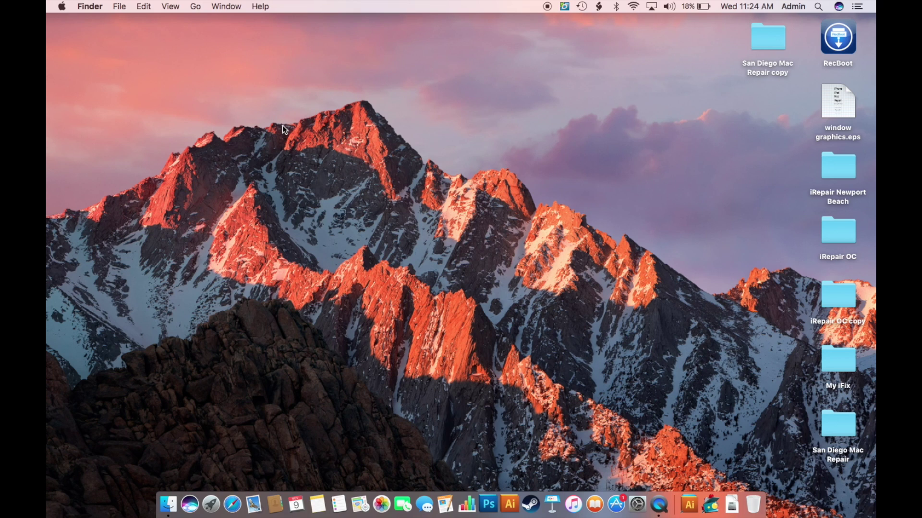
Bring up Shut Down from the Apple menu, then cancel the confirmation.
{"action": "left_click", "coordinate": [47, 3]}
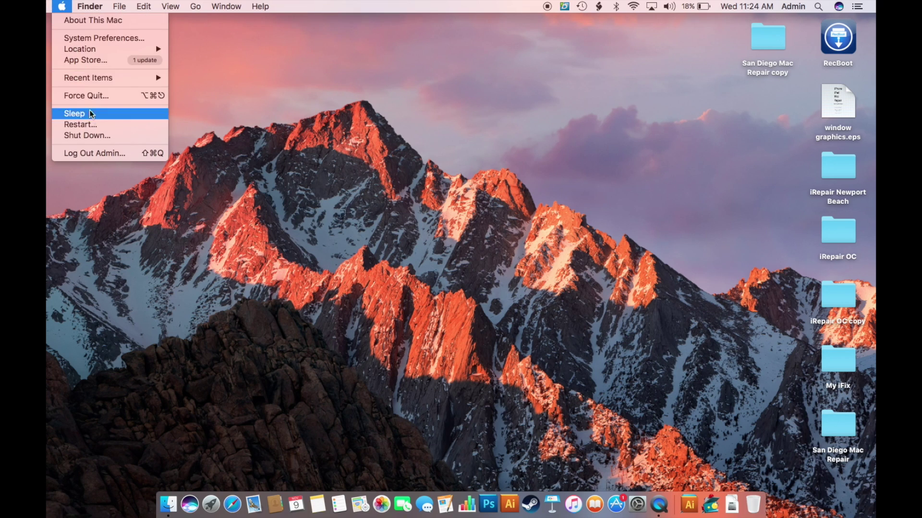
{"action": "left_click", "coordinate": [92, 135]}
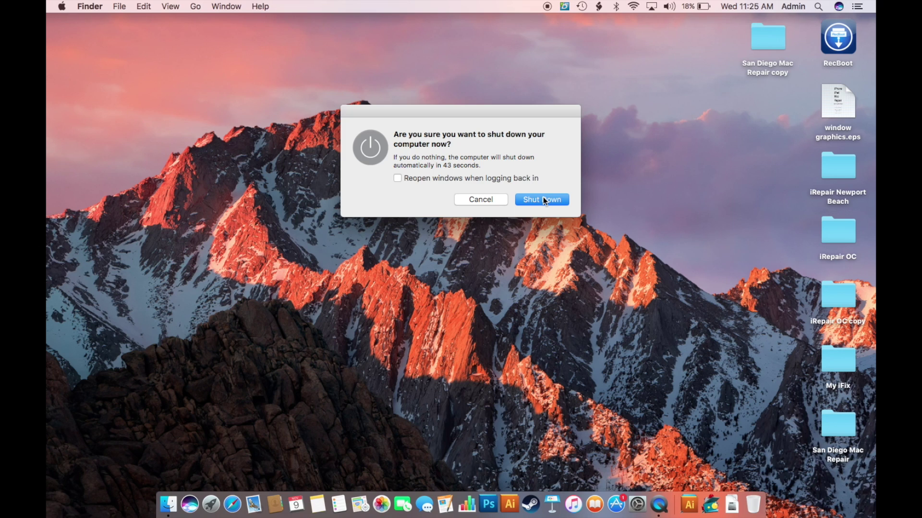
{"action": "left_click", "coordinate": [490, 199]}
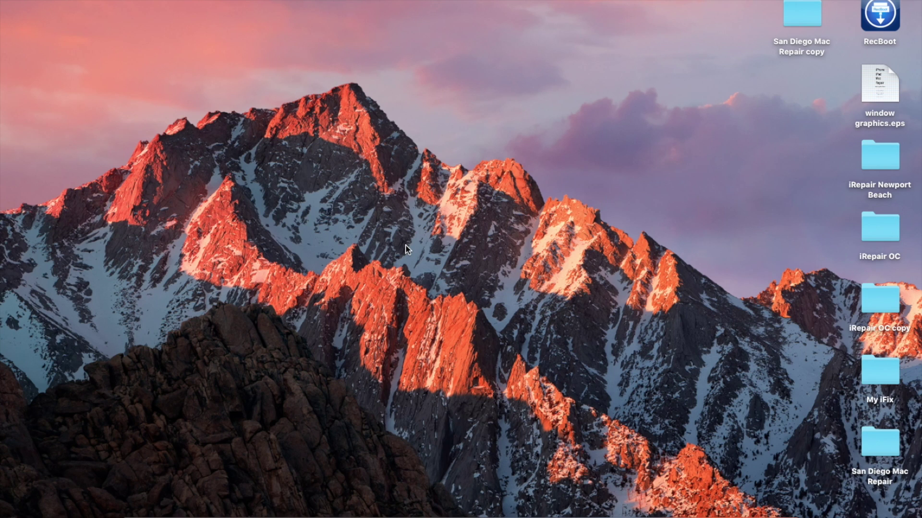
Relaunch Activity Monitor via Spotlight, note 2.95 GB of 8.00 GB memory used, then quit it.
{"action": "key", "text": "super+space"}
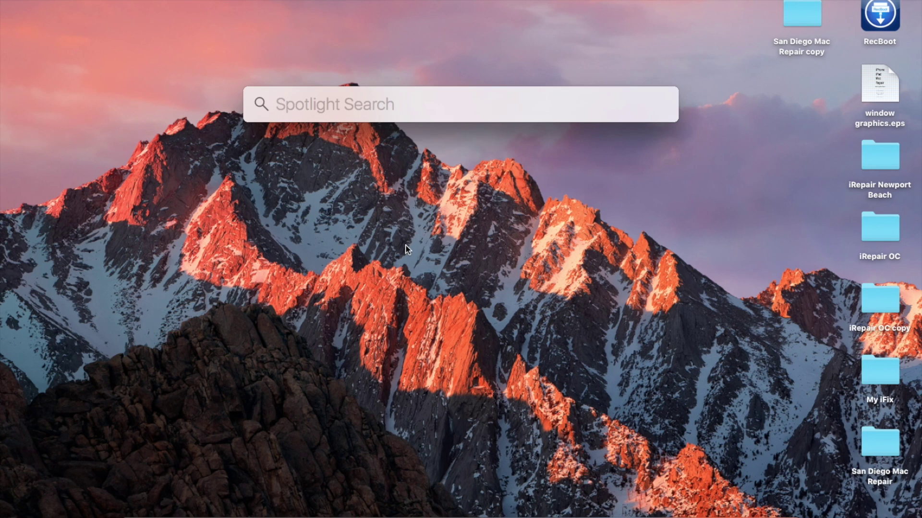
{"action": "type", "text": "acti"}
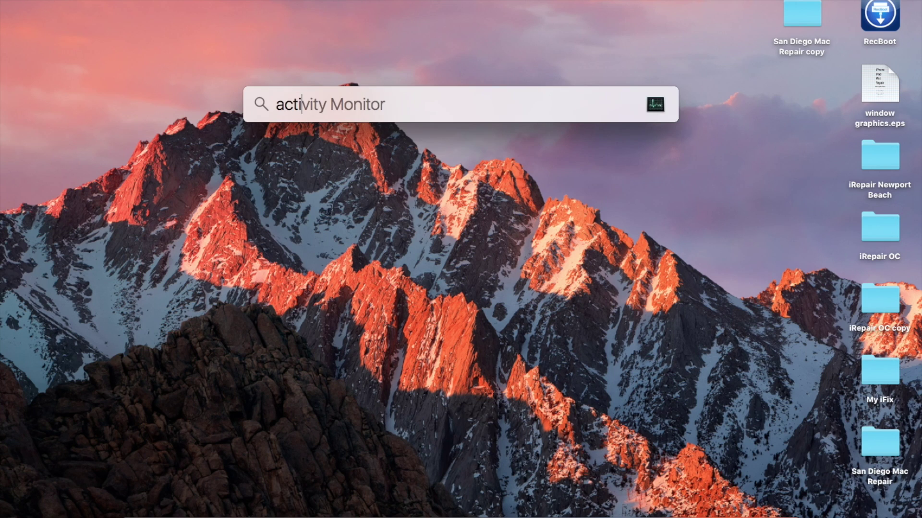
{"action": "type", "text": "vity monitor"}
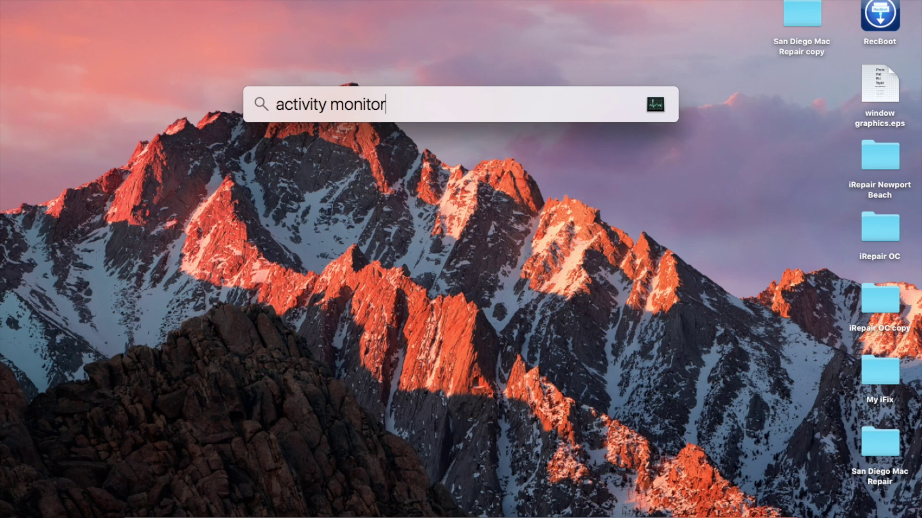
{"action": "key", "text": "Return"}
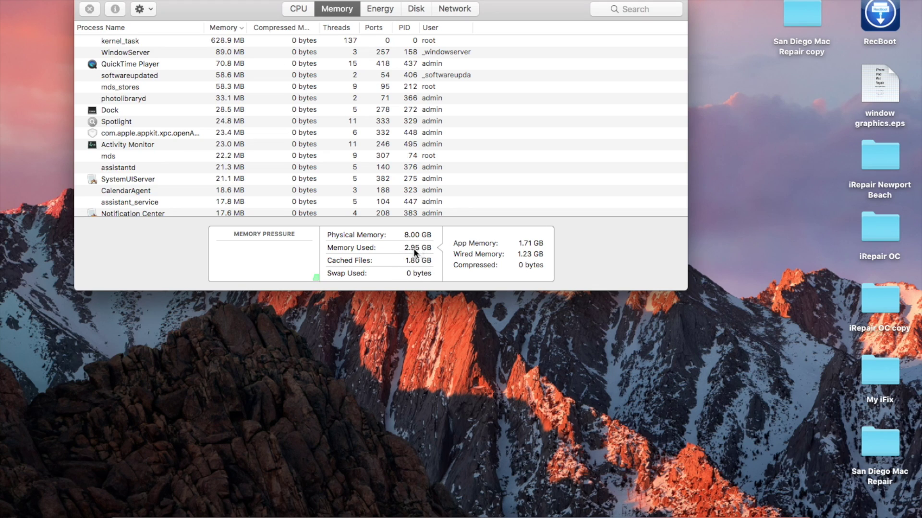
{"action": "mouse_move", "coordinate": [424, 251]}
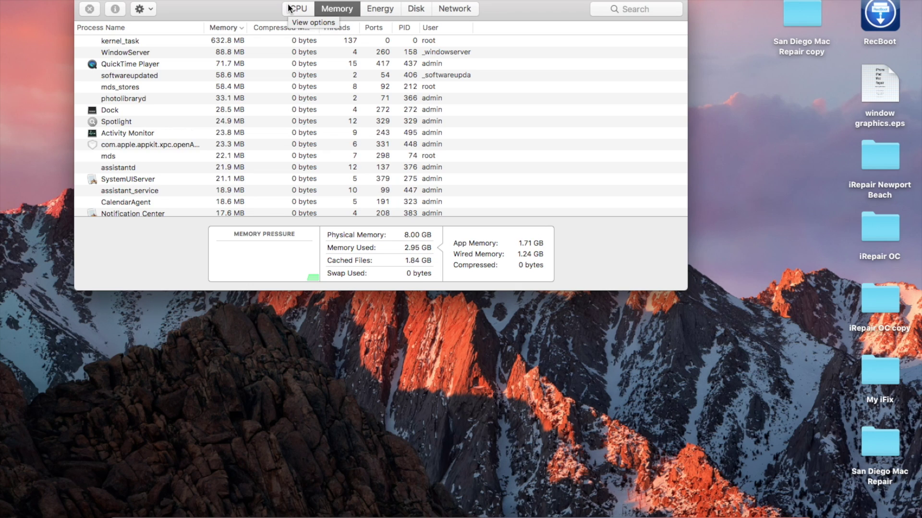
{"action": "key", "text": "super+q"}
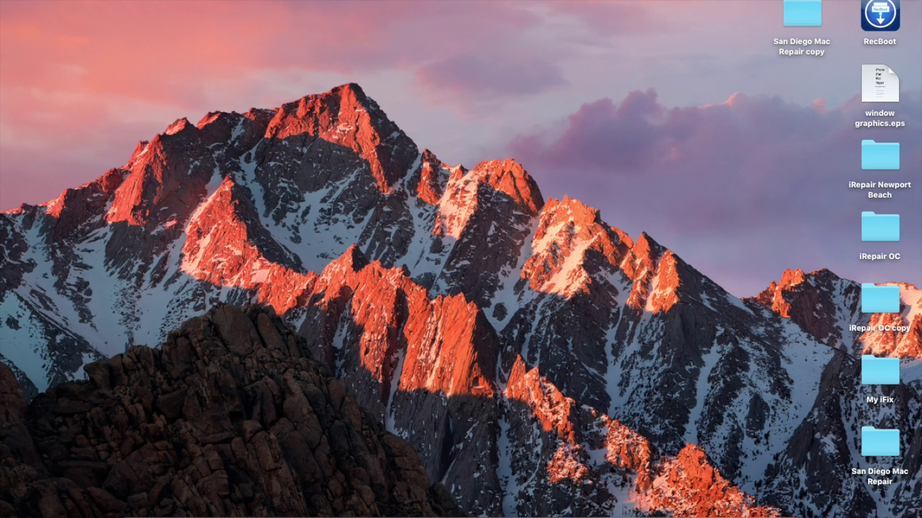
Open System Preferences from the Apple menu and go to the Energy Saver pane.
{"action": "left_click", "coordinate": [9, 0]}
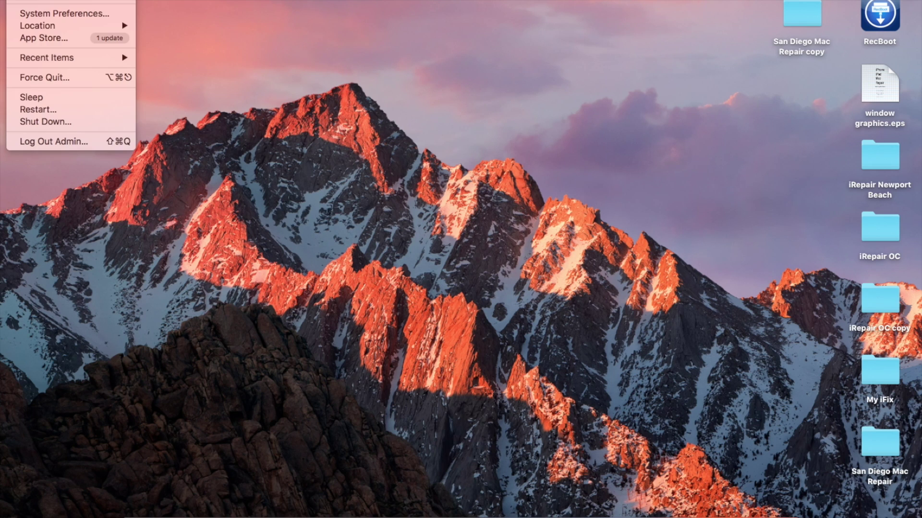
{"action": "left_click", "coordinate": [31, 13]}
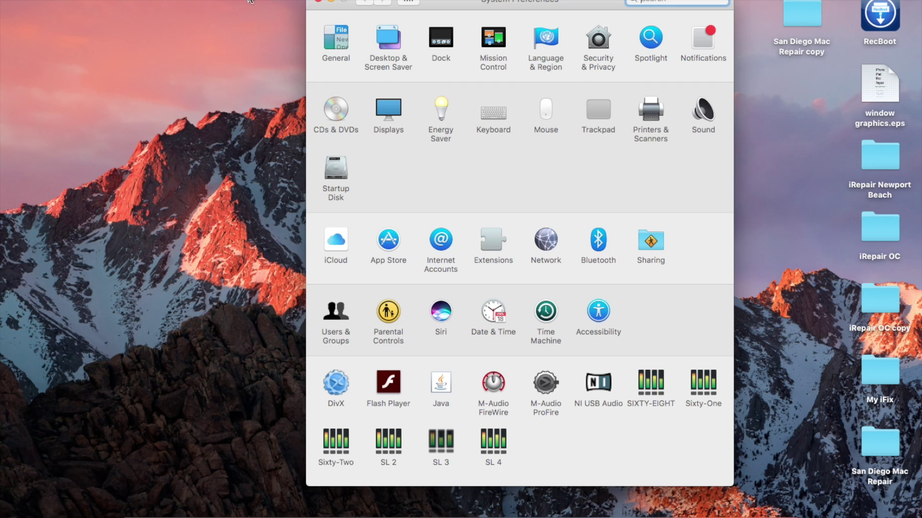
{"action": "left_click", "coordinate": [441, 103]}
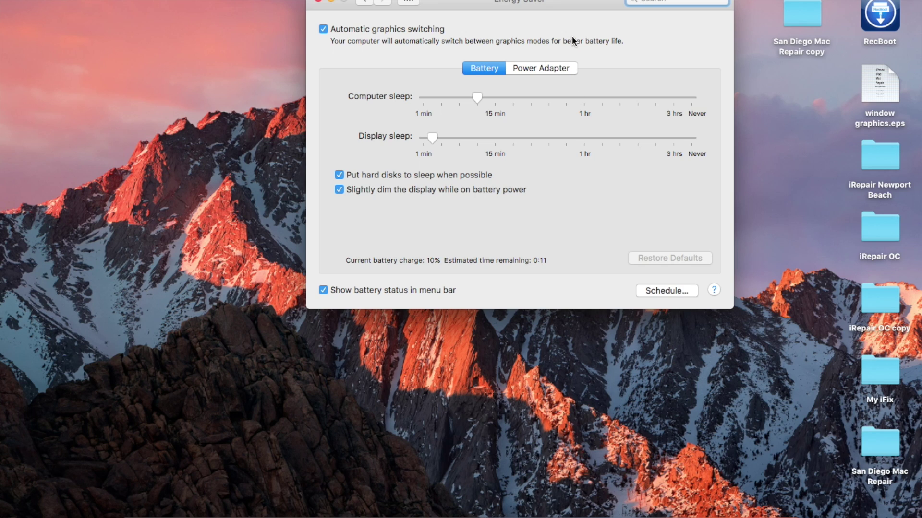
Schedule the Mac to start up or wake every day at 6:00 AM.
{"action": "left_click", "coordinate": [670, 295]}
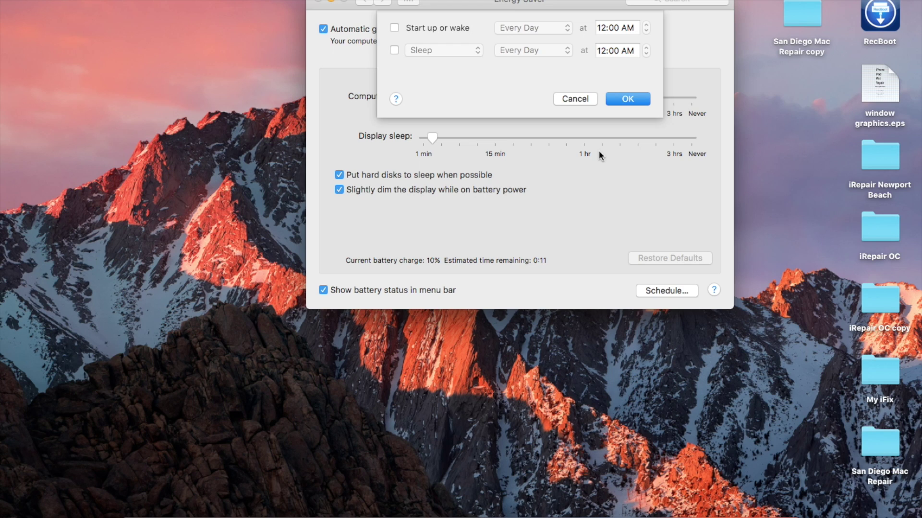
{"action": "left_click", "coordinate": [444, 30]}
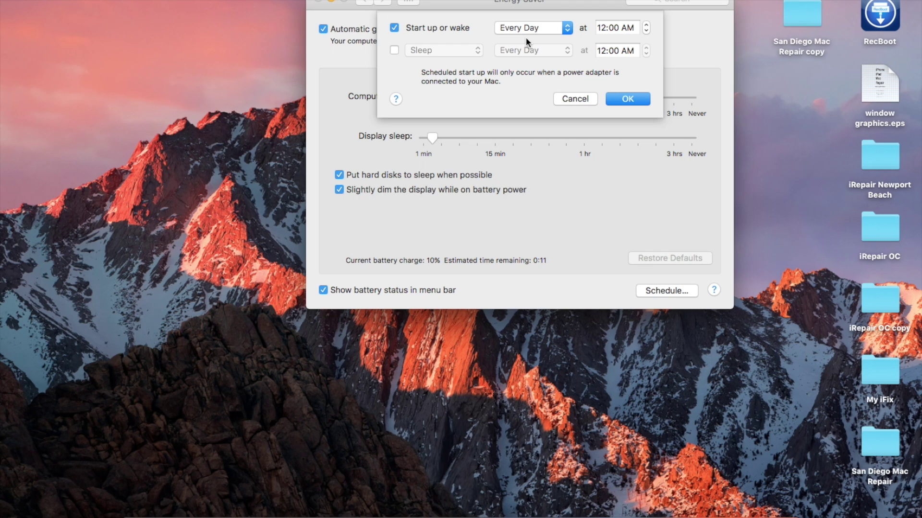
{"action": "left_click", "coordinate": [538, 31]}
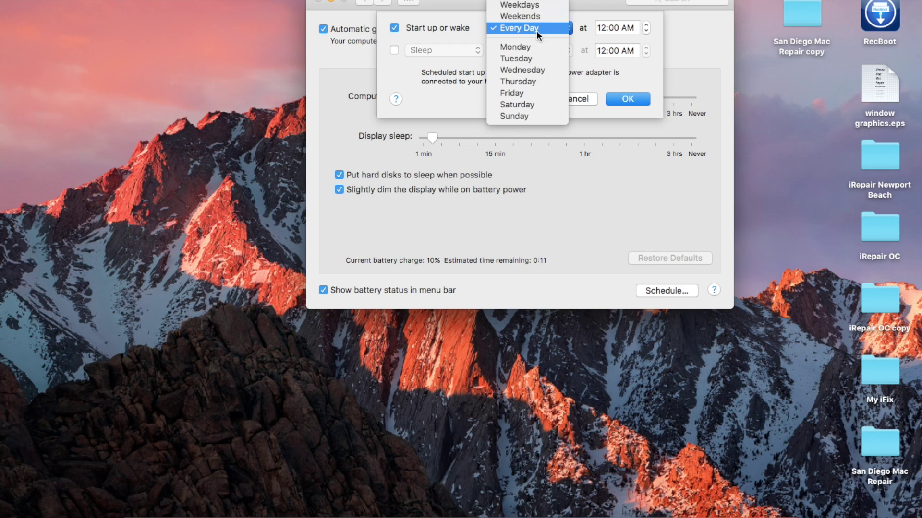
{"action": "left_click", "coordinate": [537, 31]}
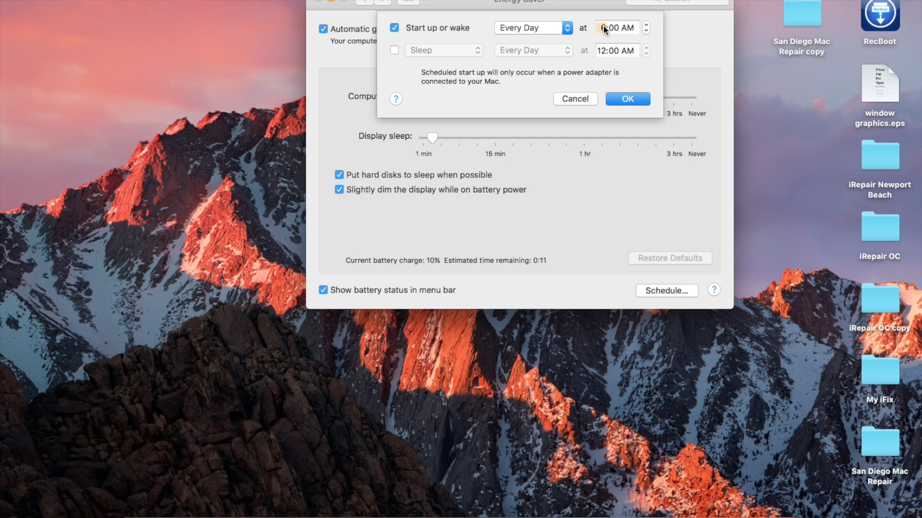
Add a Weekdays shutdown at 12:00 AM, confirm the schedule, and close System Preferences.
{"action": "left_click", "coordinate": [395, 50]}
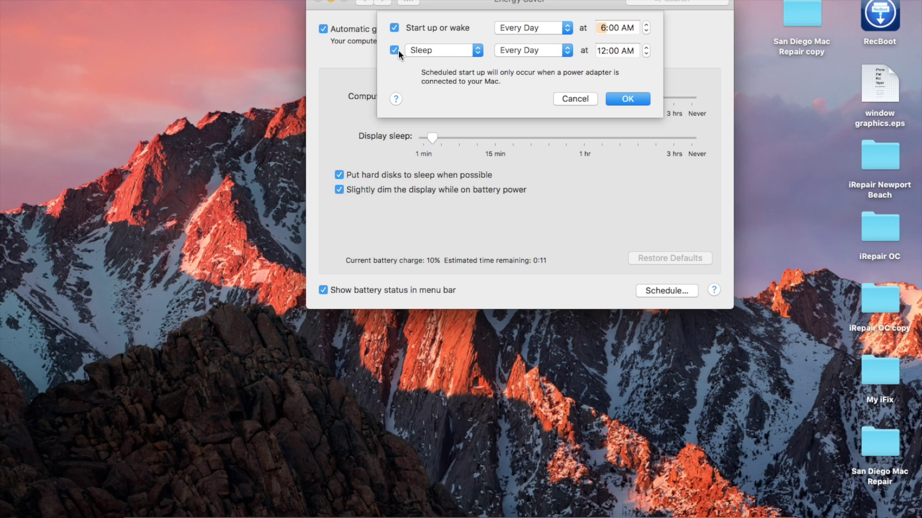
{"action": "left_click", "coordinate": [468, 50]}
{"action": "left_click", "coordinate": [467, 72]}
{"action": "left_click", "coordinate": [517, 52]}
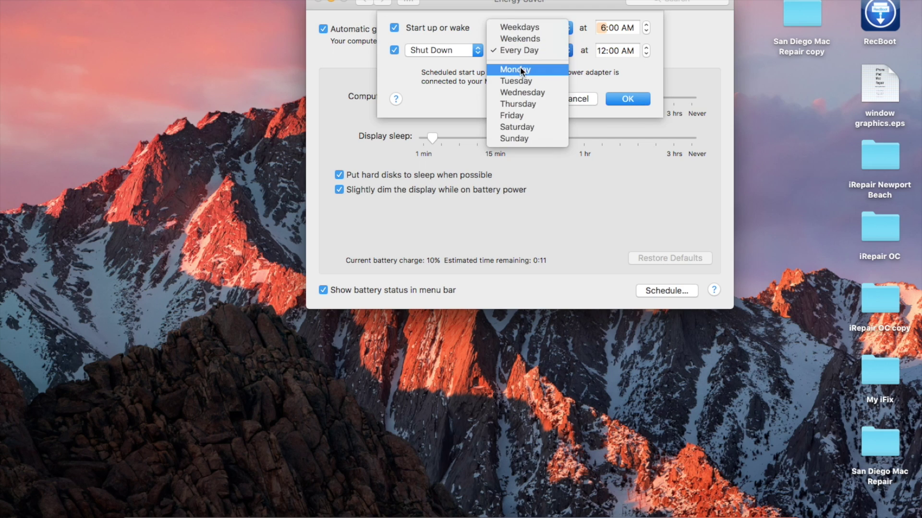
{"action": "left_click", "coordinate": [522, 67]}
{"action": "left_click", "coordinate": [529, 51]}
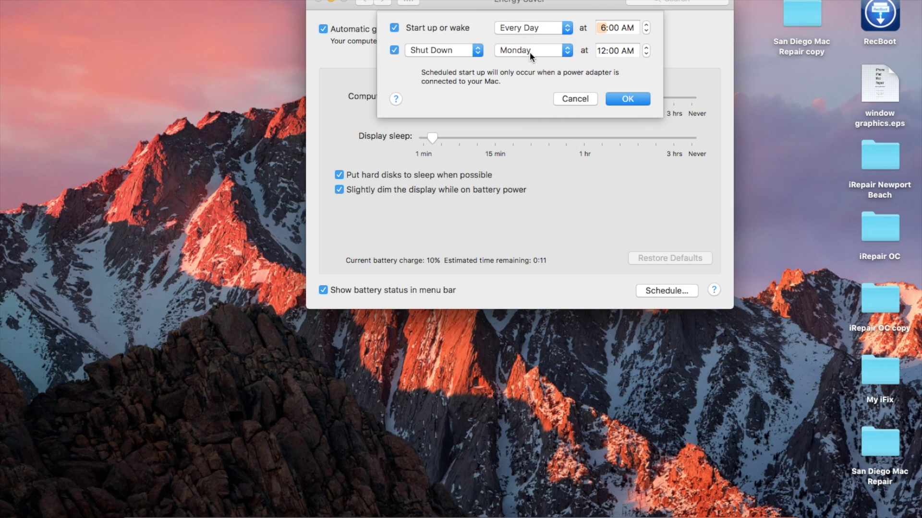
{"action": "left_click", "coordinate": [555, 51]}
{"action": "left_click", "coordinate": [555, 62]}
{"action": "left_click", "coordinate": [544, 48]}
{"action": "left_click", "coordinate": [535, 24]}
{"action": "left_click", "coordinate": [635, 98]}
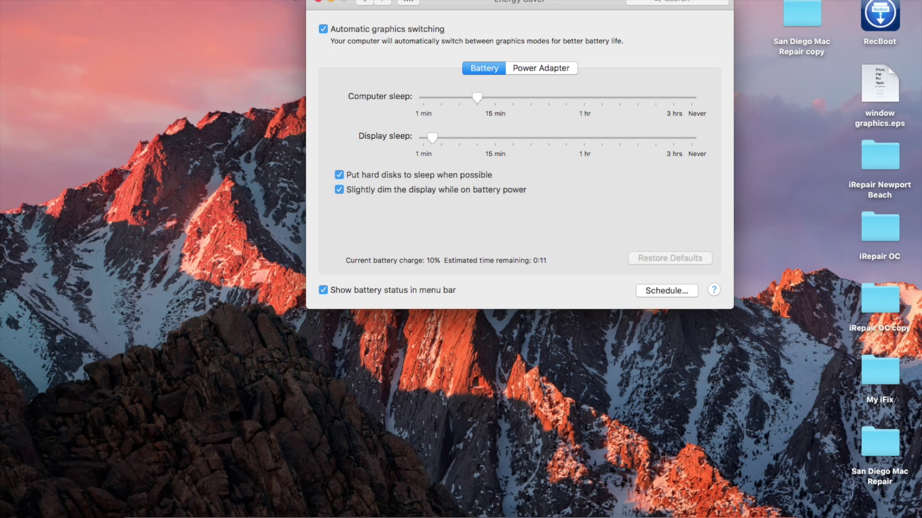
{"action": "left_click", "coordinate": [318, 1]}
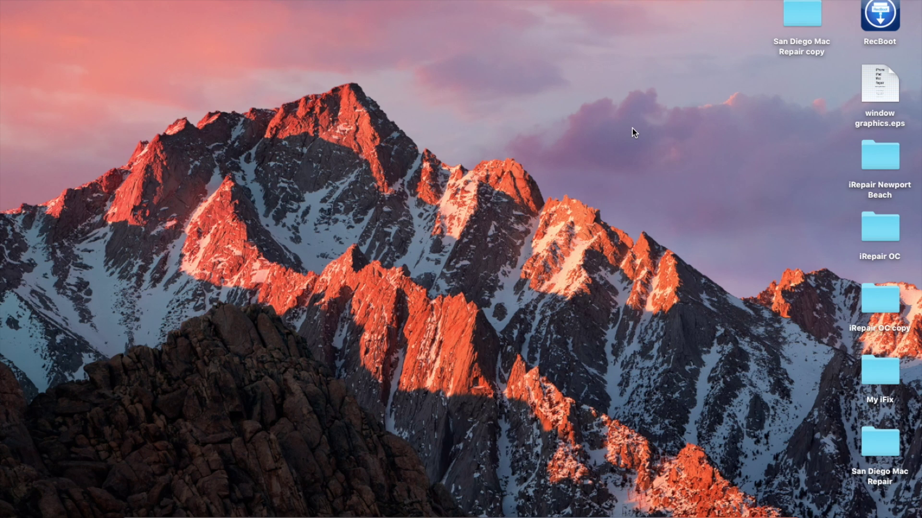
Launch Disk Utility from Spotlight to view Macintosh HD: 403.9 GB used, 484.06 GB free.
{"action": "key", "text": "super+space"}
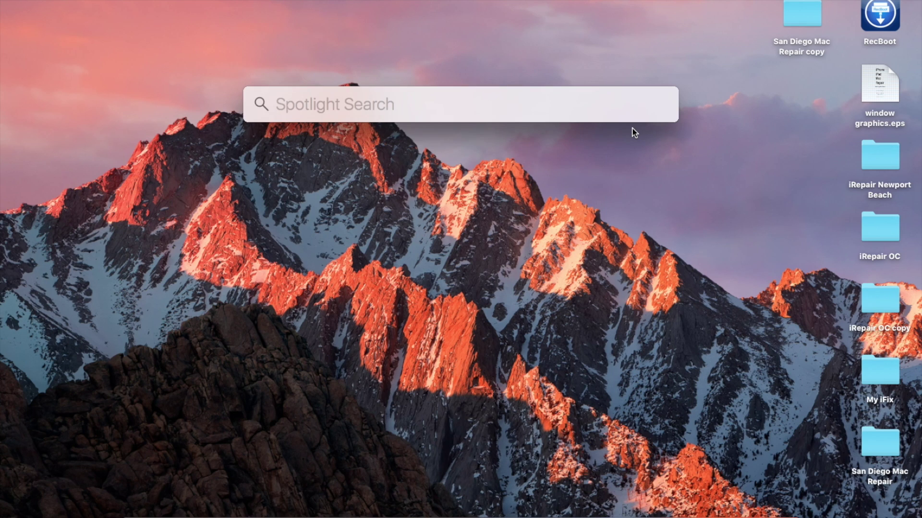
{"action": "type", "text": "disk utility"}
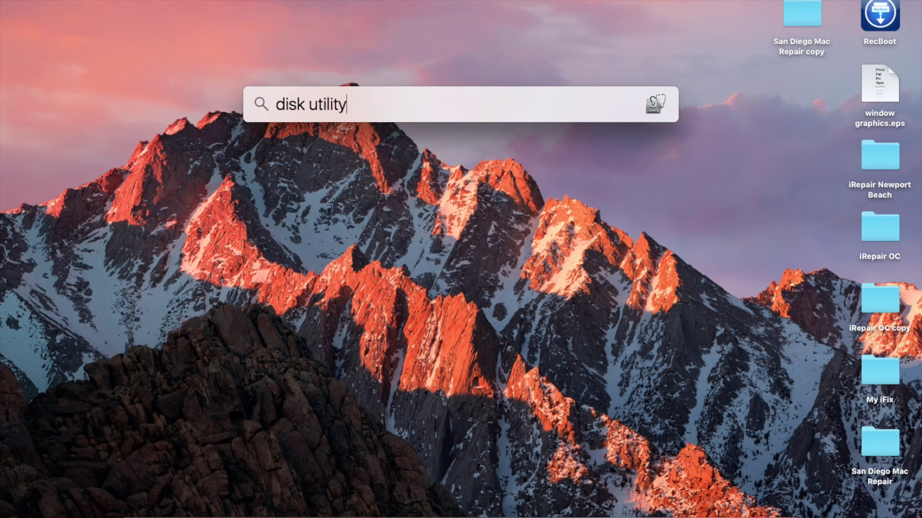
{"action": "key", "text": "Return"}
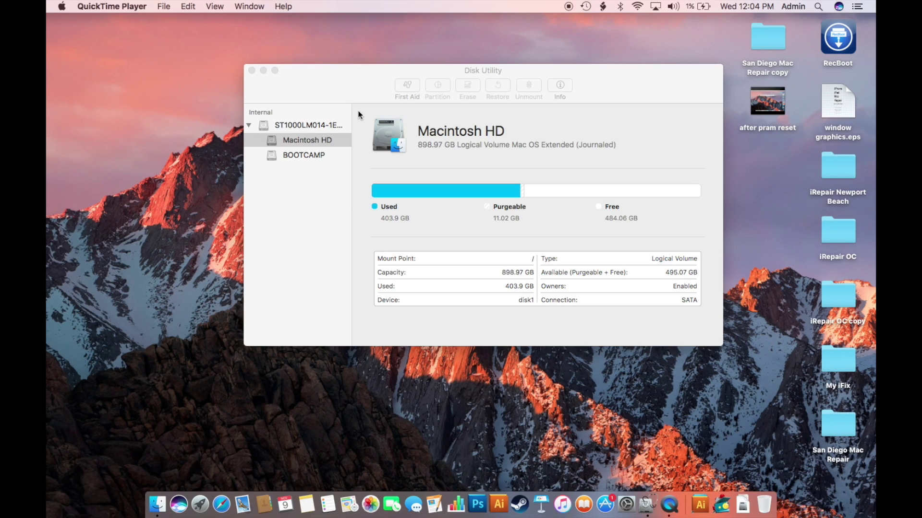
{"action": "left_click_drag", "start_coordinate": [358, 85], "coordinate": [359, 69]}
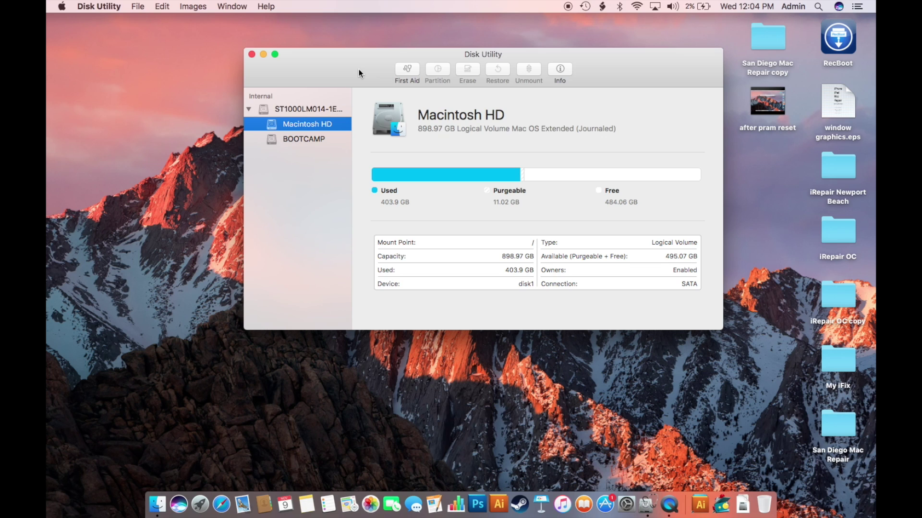
{"action": "left_click", "coordinate": [406, 69]}
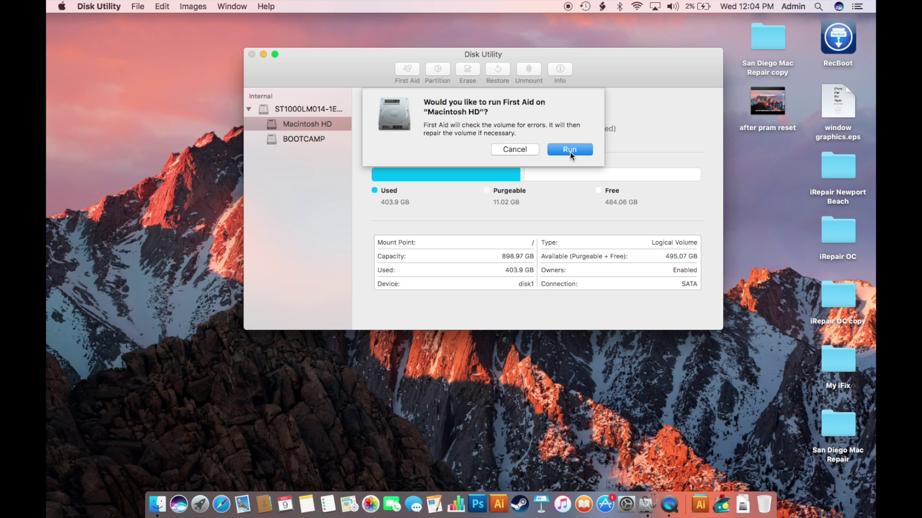
{"action": "left_click", "coordinate": [513, 153]}
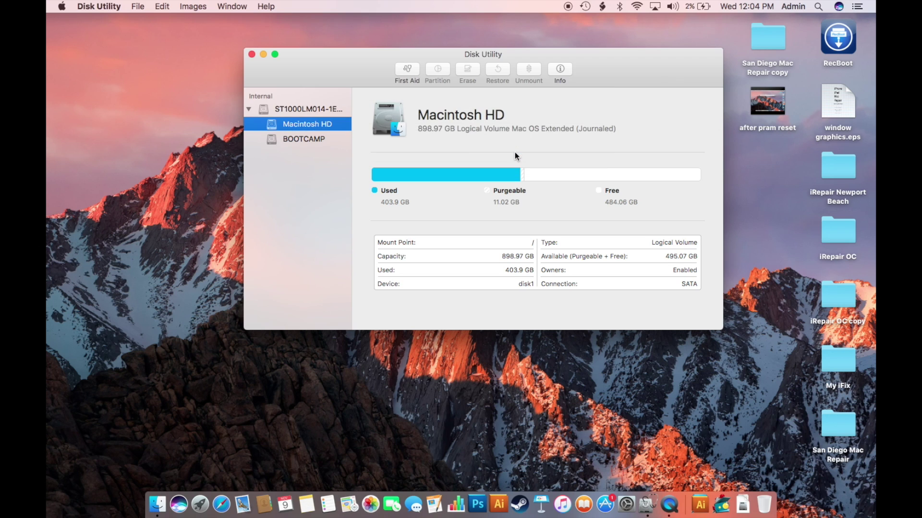